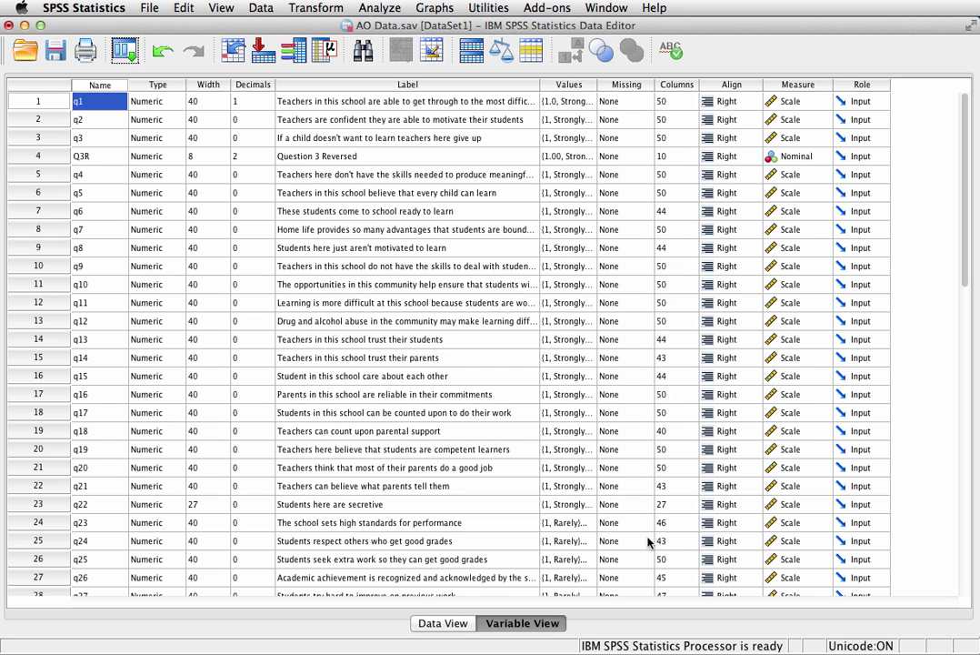
- Scroll through Variable View to review variables q1–q30 and the Question 3 Reversed variable
{"action": "scroll", "coordinate": [649, 542], "scroll_direction": "down", "scroll_amount": 3}
{"action": "scroll", "coordinate": [648, 542], "scroll_direction": "down", "scroll_amount": 2}
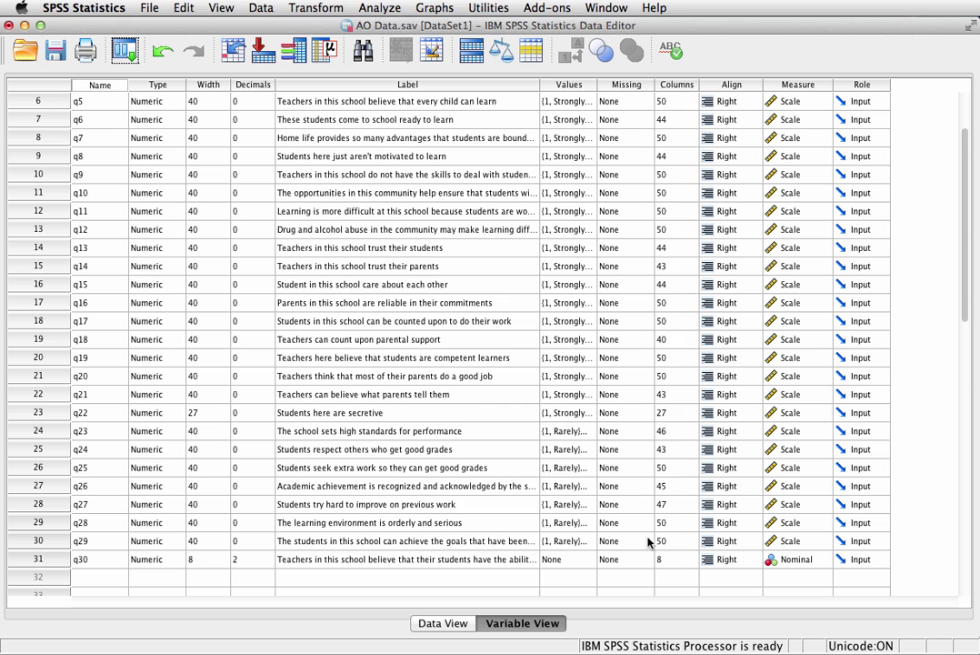
{"action": "scroll", "coordinate": [648, 542], "scroll_direction": "up", "scroll_amount": 2}
{"action": "scroll", "coordinate": [648, 542], "scroll_direction": "up", "scroll_amount": 2}
{"action": "scroll", "coordinate": [648, 542], "scroll_direction": "up", "scroll_amount": 1}
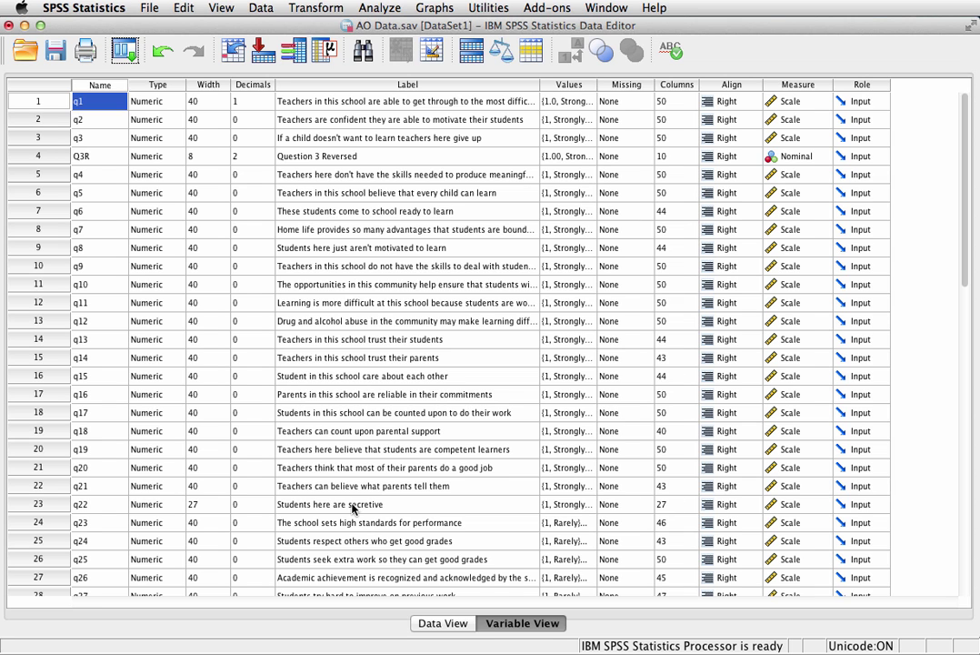
{"action": "scroll", "coordinate": [353, 510], "scroll_direction": "down", "scroll_amount": 5}
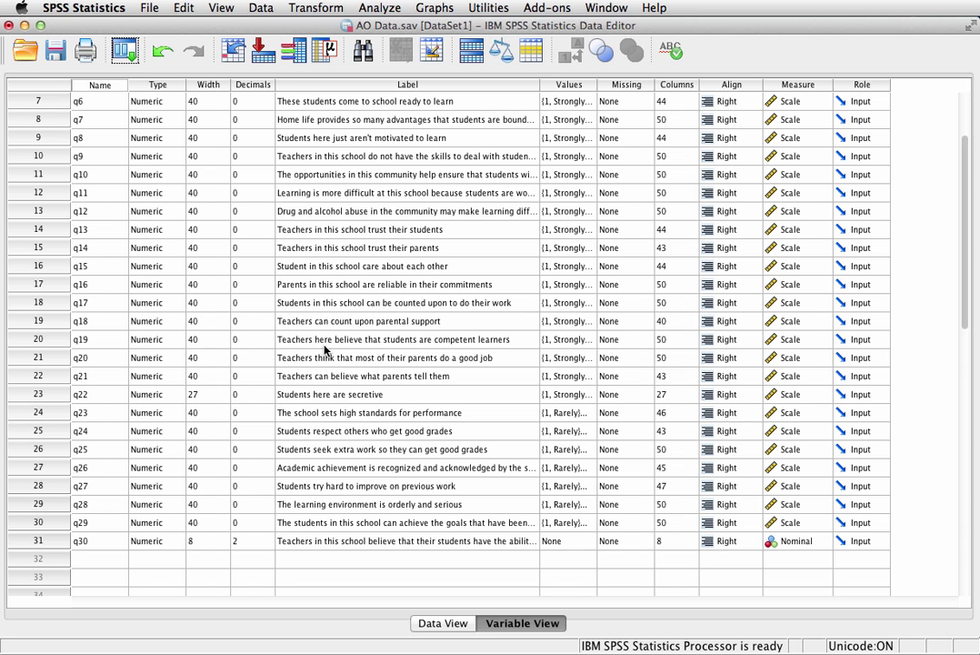
{"action": "scroll", "coordinate": [325, 348], "scroll_direction": "up", "scroll_amount": 5}
{"action": "scroll", "coordinate": [325, 348], "scroll_direction": "up", "scroll_amount": 1}
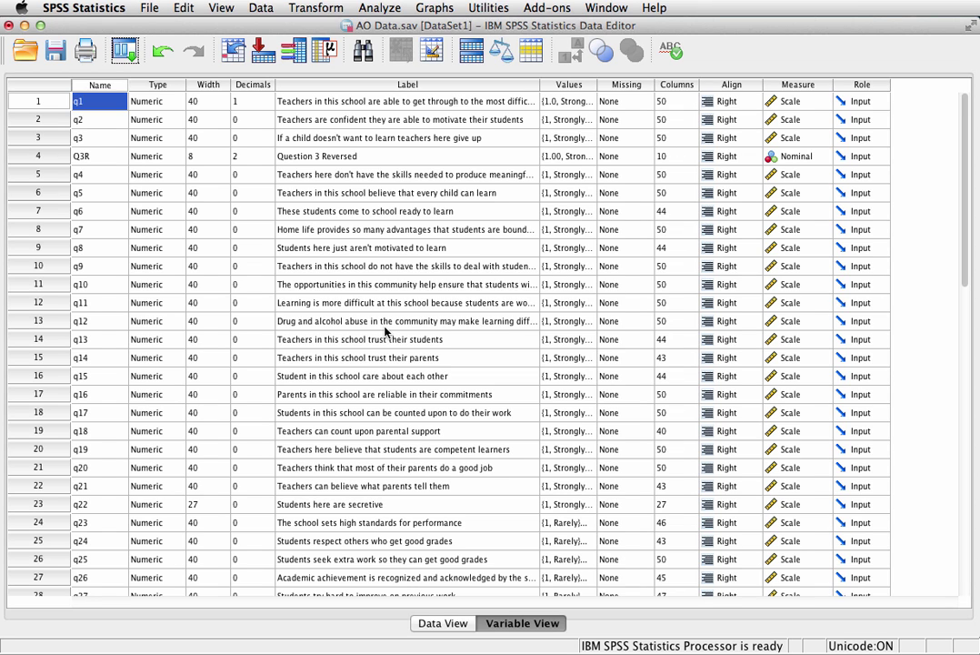
- Start a Compute Variable with target variable CEtotal, leaving the numeric expression empty
{"action": "left_click", "coordinate": [334, 12]}
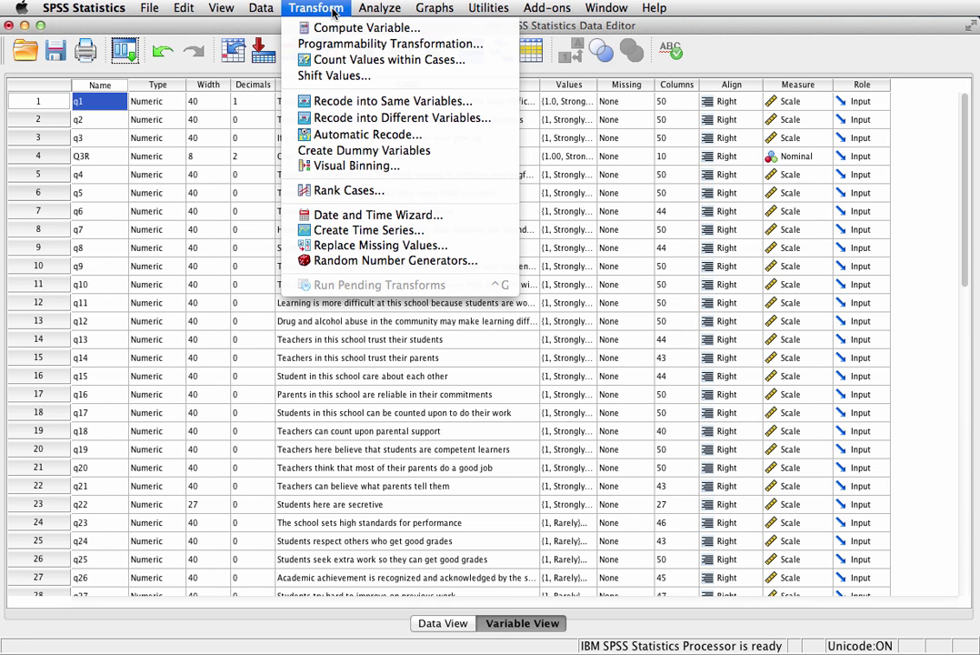
{"action": "left_click", "coordinate": [334, 29]}
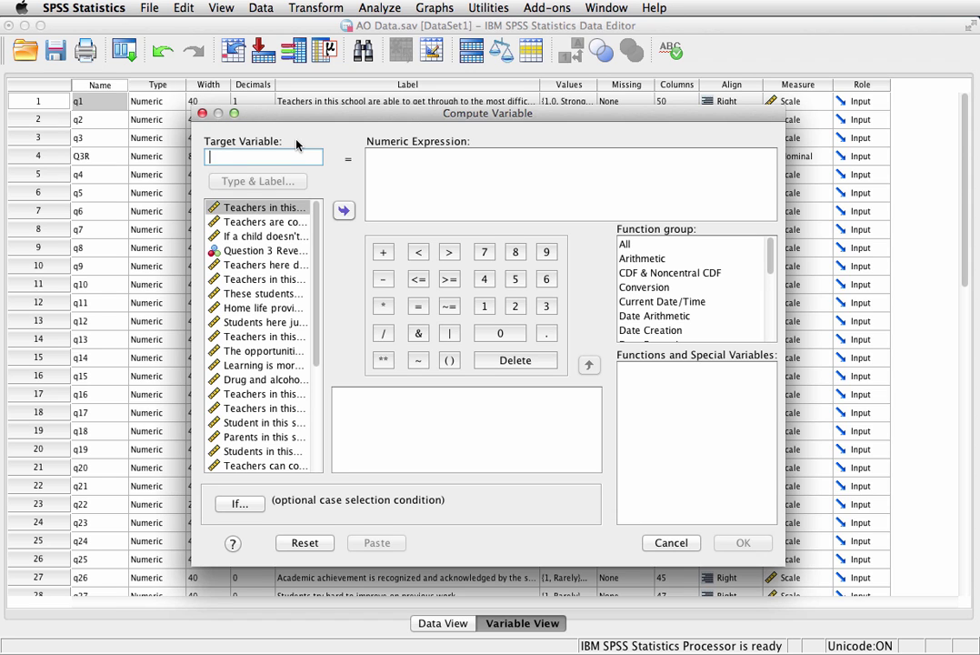
{"action": "type", "text": "CEt"}
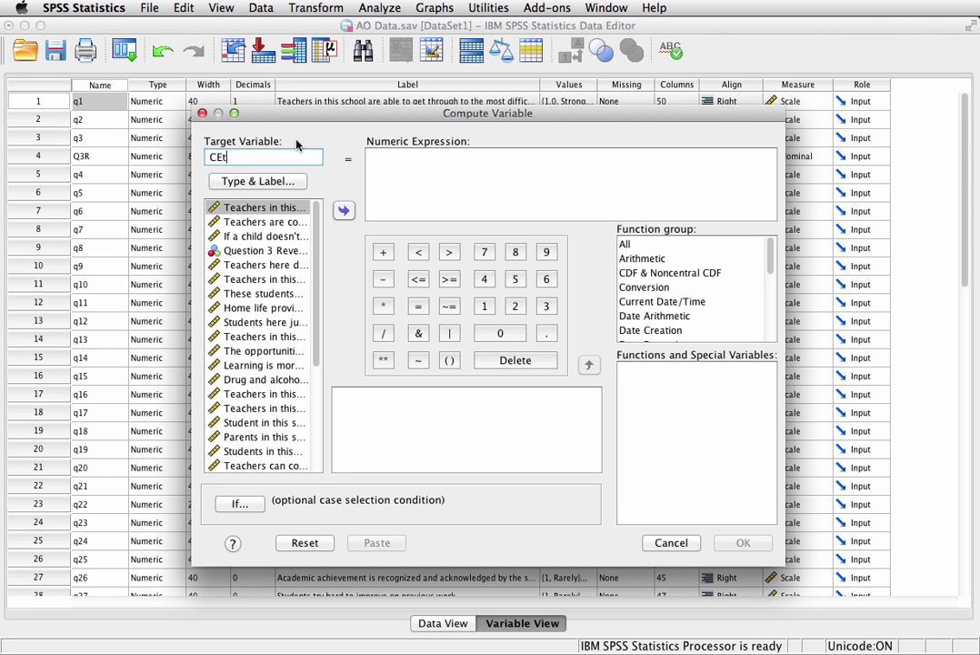
{"action": "type", "text": "otal"}
{"action": "left_click", "coordinate": [382, 172]}
{"action": "left_click_drag", "start_coordinate": [770, 263], "coordinate": [771, 312]}
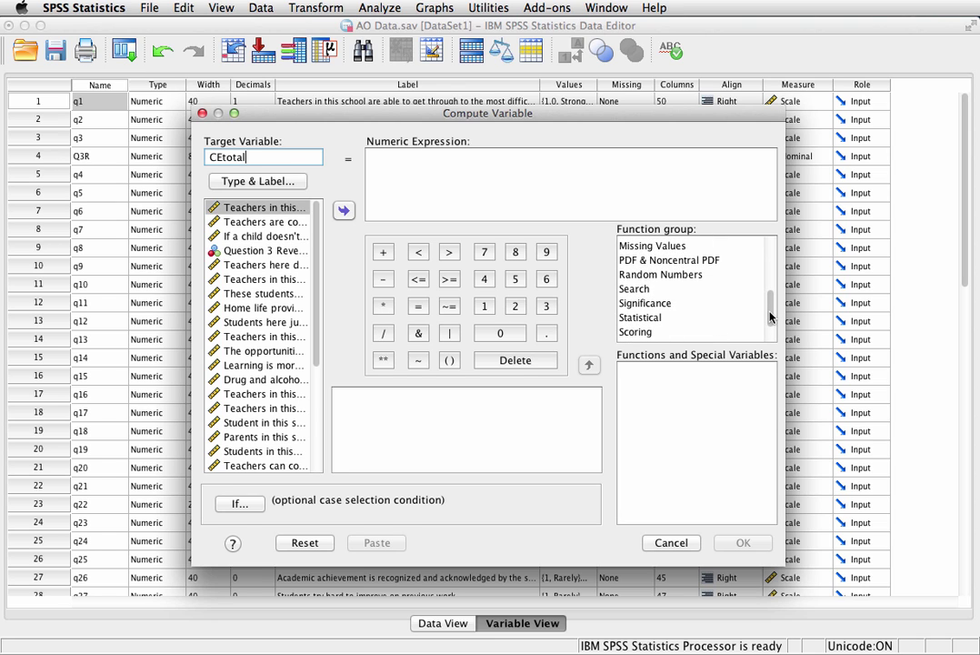
- Insert SUM(?,?) from the Statistical function group into the CEtotal numeric expression
{"action": "left_click", "coordinate": [648, 319]}
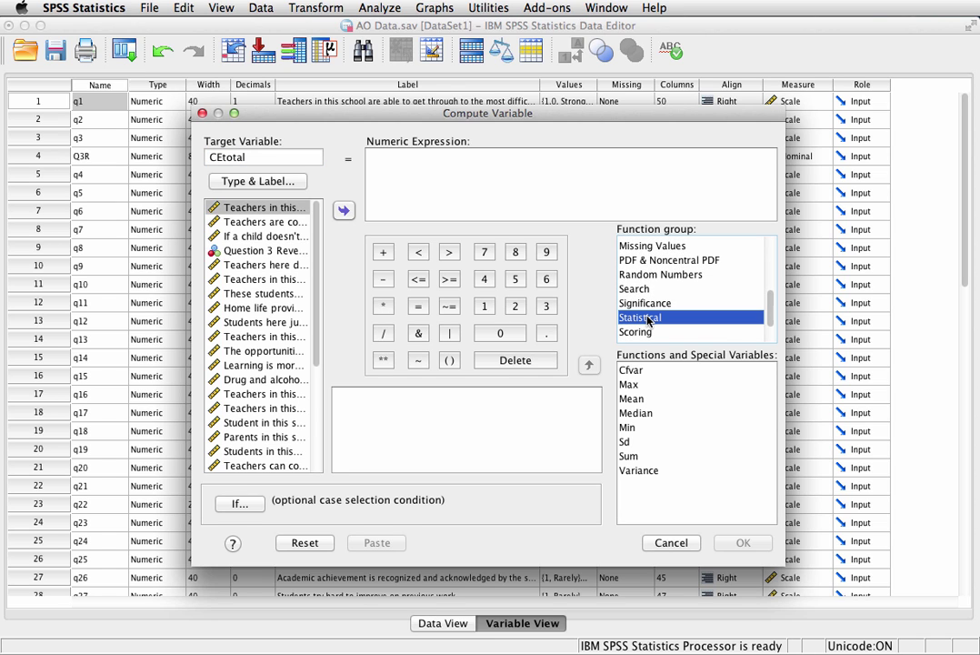
{"action": "left_click", "coordinate": [634, 458]}
{"action": "left_click", "coordinate": [629, 456]}
{"action": "left_click", "coordinate": [587, 371]}
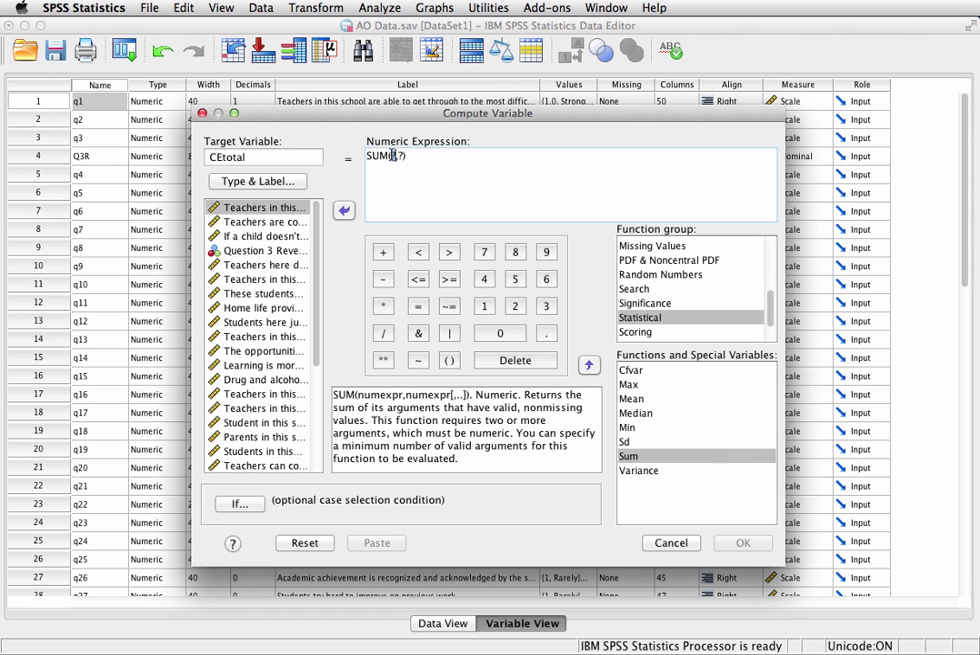
{"action": "left_click", "coordinate": [292, 211]}
- Fill the SUM arguments with q1, q2, q3 and Q3R, separated by commas
{"action": "left_click", "coordinate": [292, 210]}
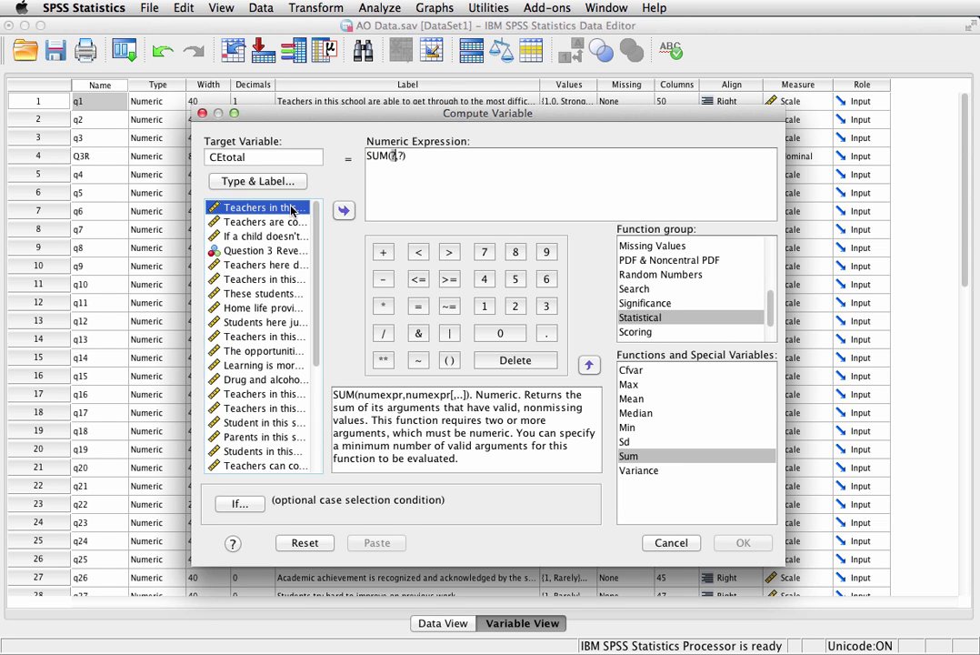
{"action": "left_click", "coordinate": [343, 210]}
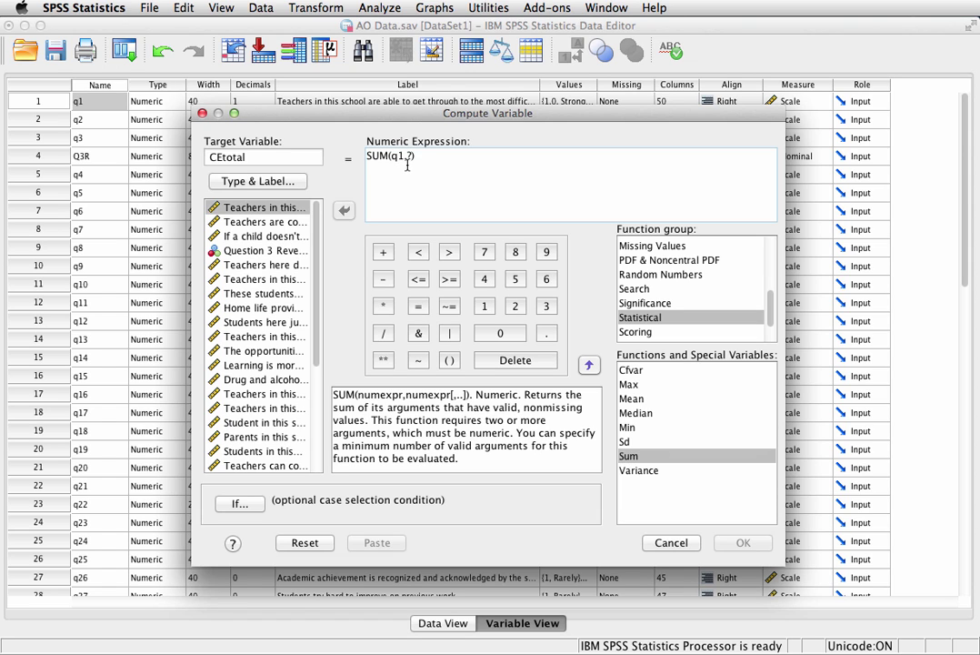
{"action": "double_click", "coordinate": [410, 156]}
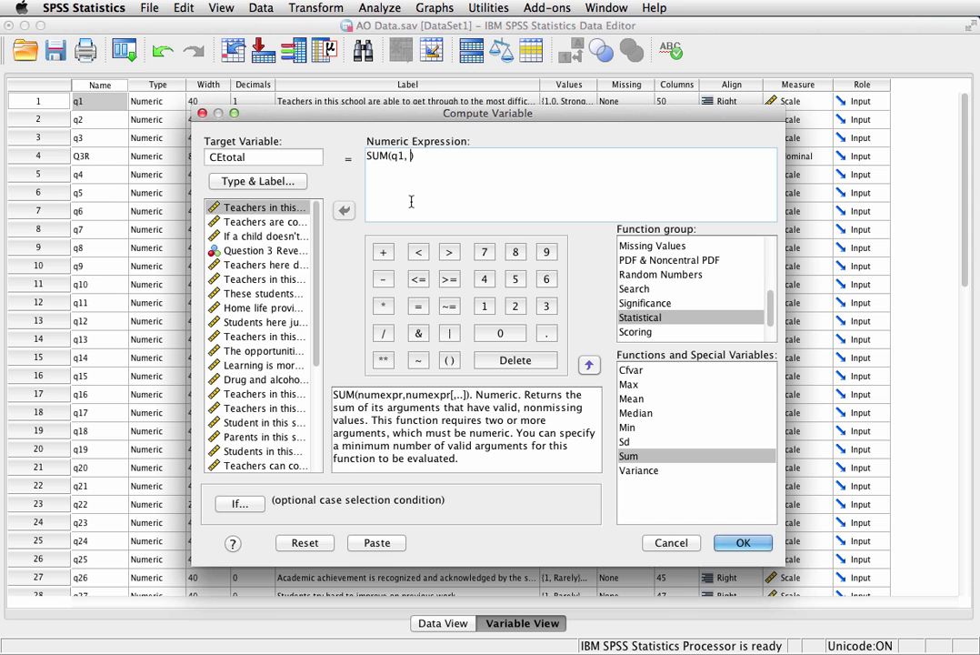
{"action": "left_click", "coordinate": [259, 222]}
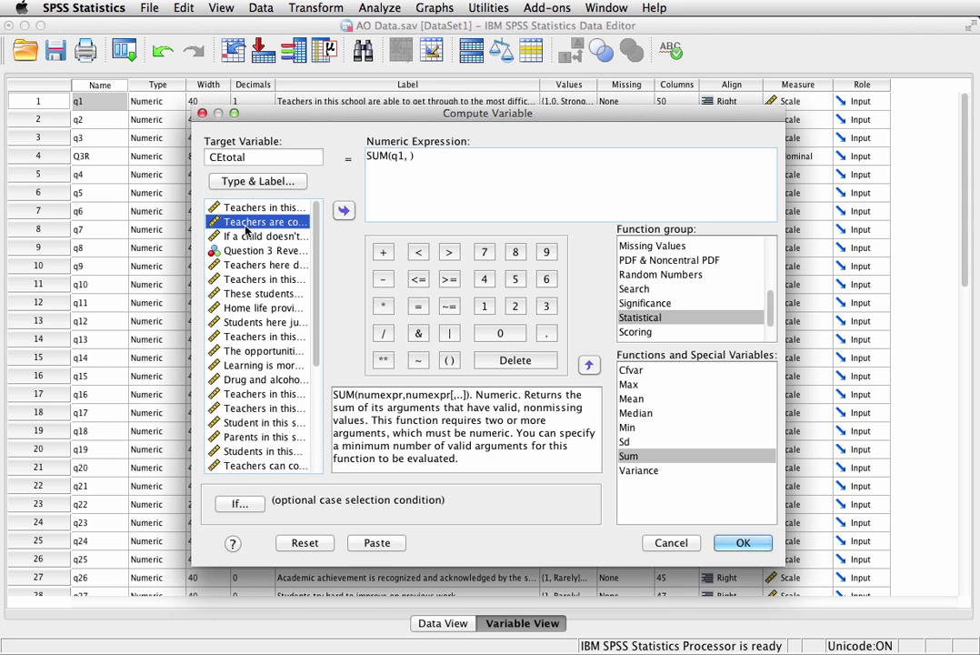
{"action": "left_click", "coordinate": [343, 211]}
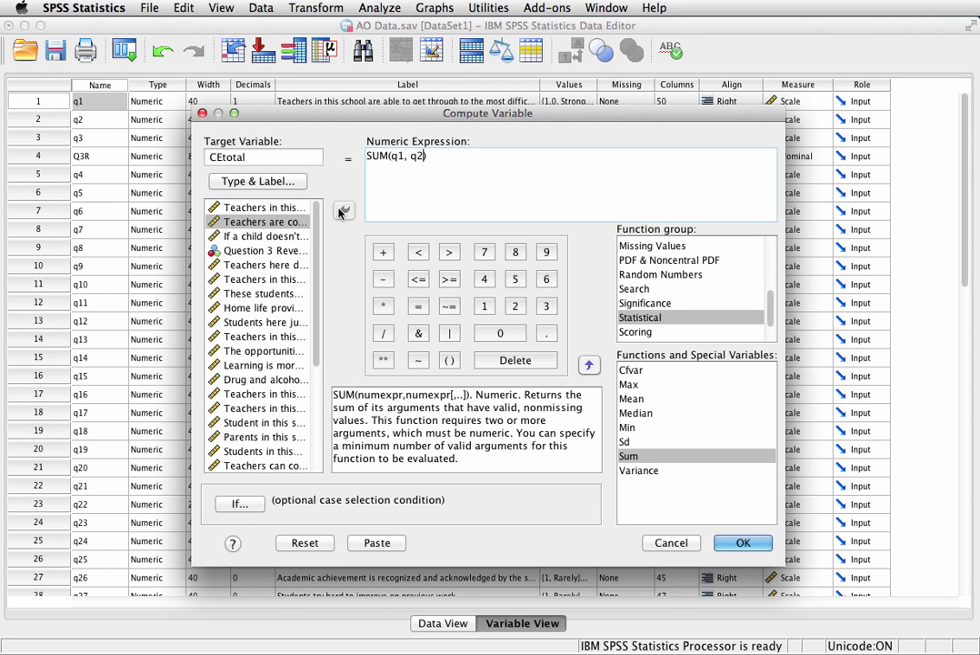
{"action": "type", "text": ","}
{"action": "left_click", "coordinate": [407, 155]}
{"action": "key", "text": "BackSpace"}
{"action": "key", "text": "Right"}
{"action": "key", "text": "Right"}
{"action": "key", "text": "Right"}
{"action": "left_click", "coordinate": [262, 236]}
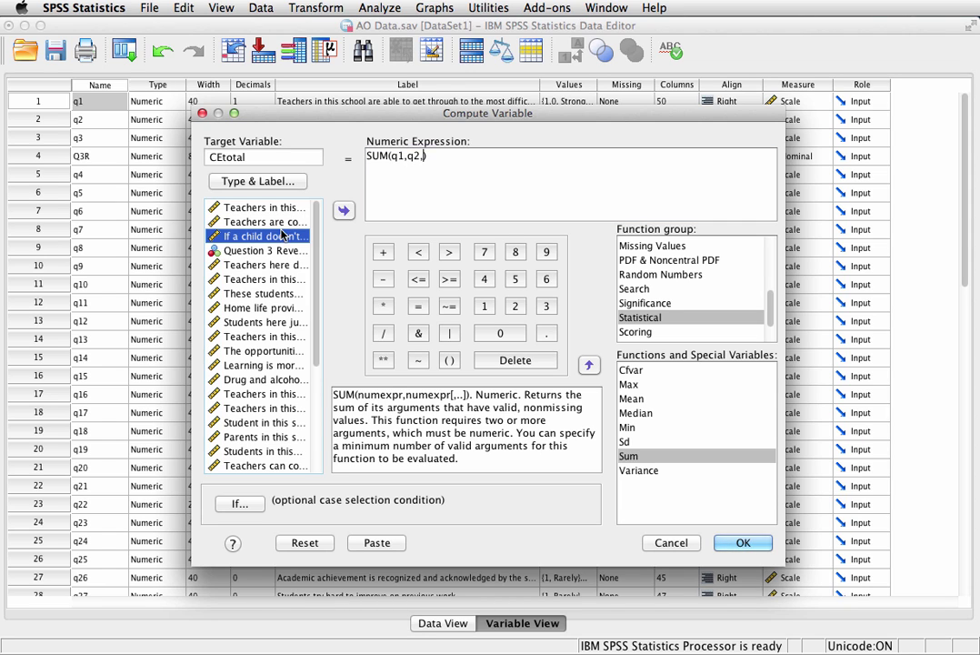
{"action": "left_click", "coordinate": [343, 211]}
{"action": "type", "text": ","}
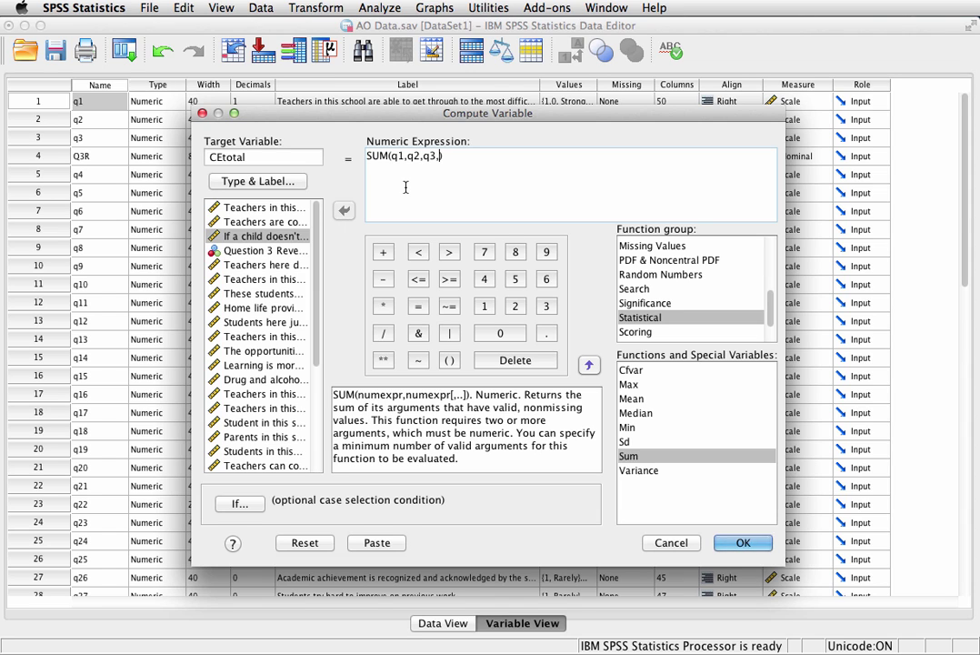
{"action": "left_click", "coordinate": [264, 250]}
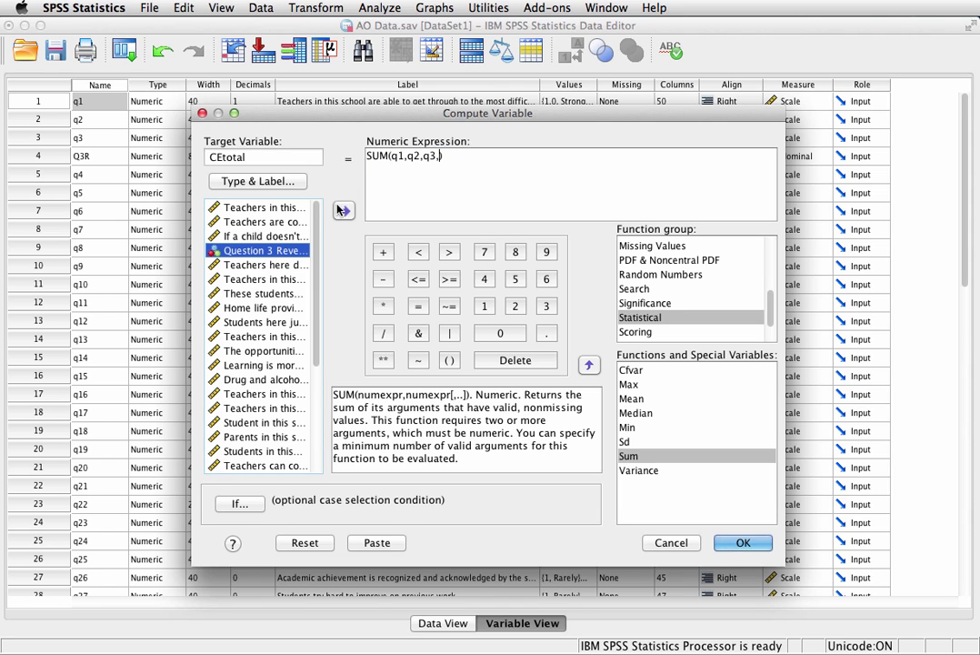
{"action": "left_click", "coordinate": [343, 211]}
{"action": "type", "text": ","}
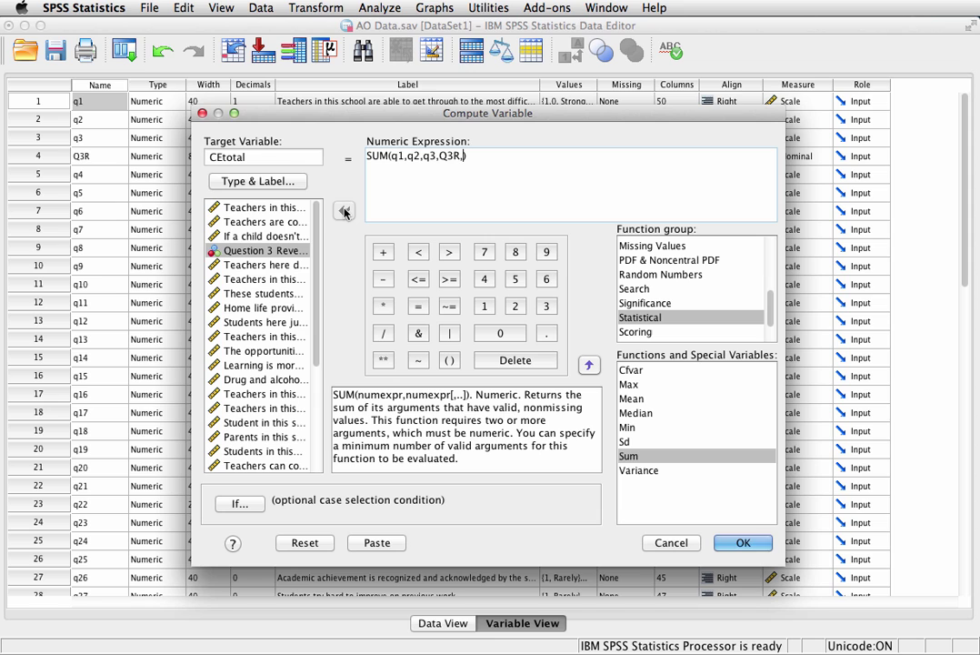
- Add q4 through q8 to the SUM expression
{"action": "left_click", "coordinate": [262, 265]}
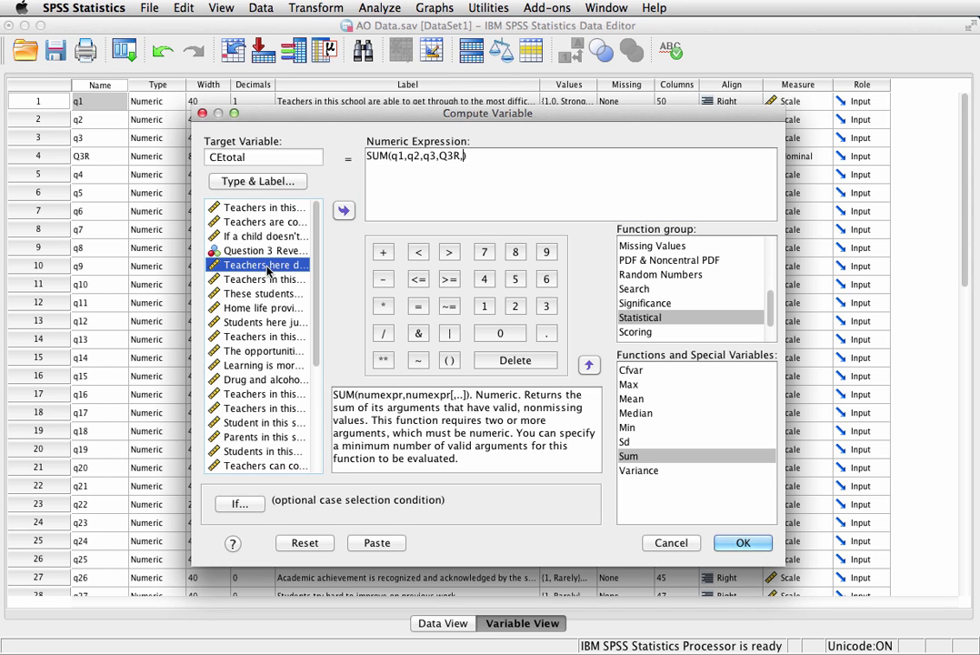
{"action": "left_click", "coordinate": [343, 211]}
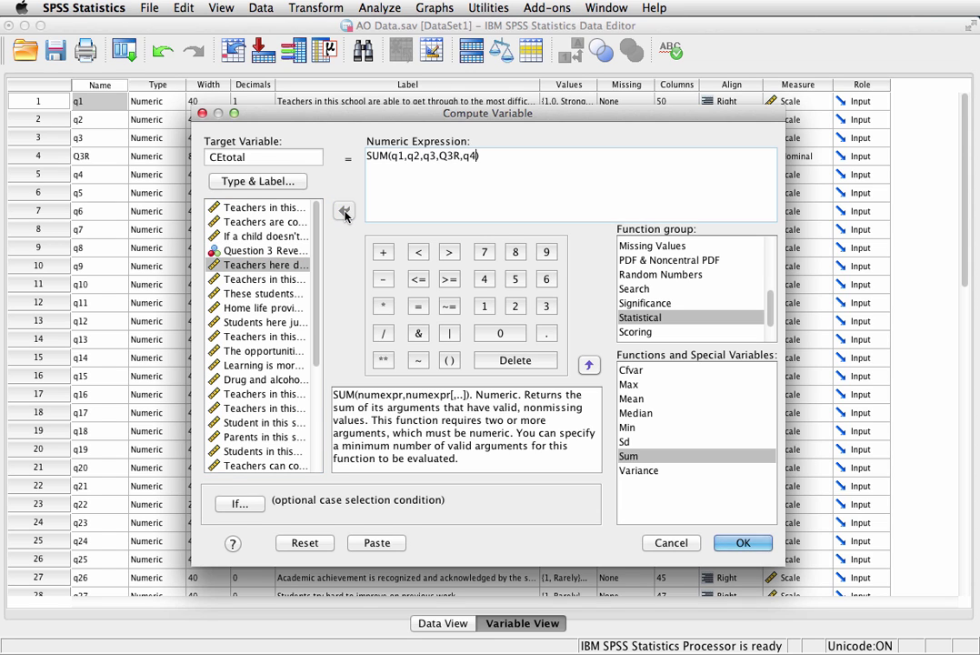
{"action": "type", "text": ","}
{"action": "left_click", "coordinate": [261, 280]}
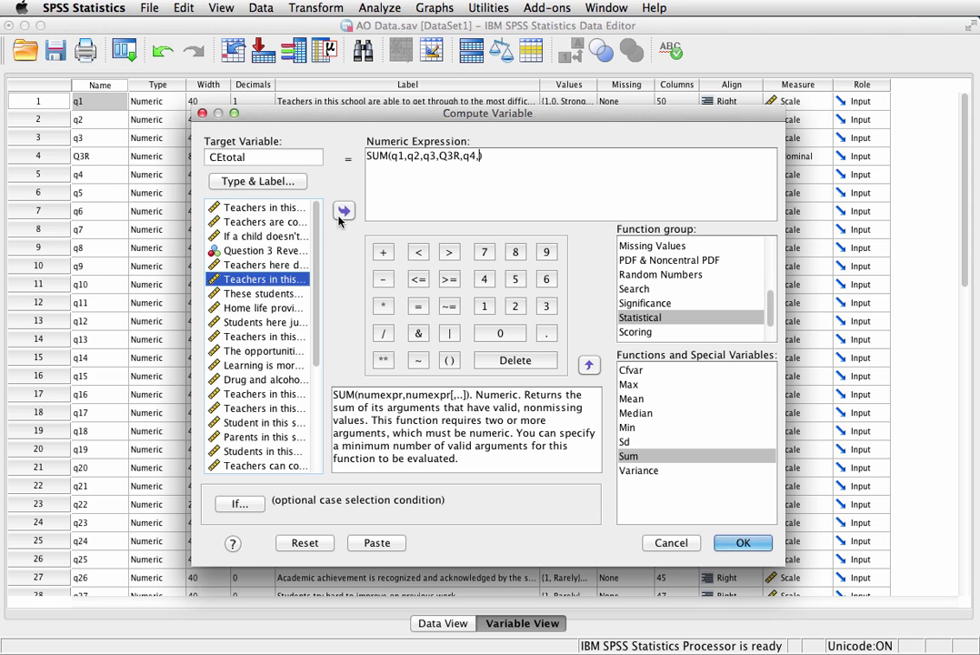
{"action": "left_click", "coordinate": [342, 211]}
{"action": "type", "text": ","}
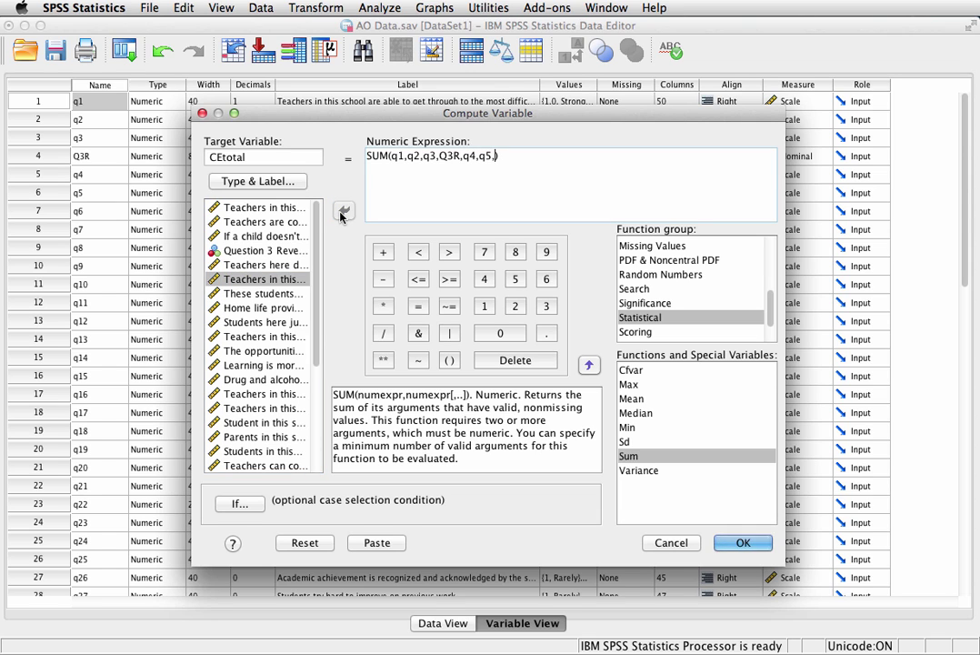
{"action": "left_click", "coordinate": [260, 294]}
{"action": "left_click", "coordinate": [343, 212]}
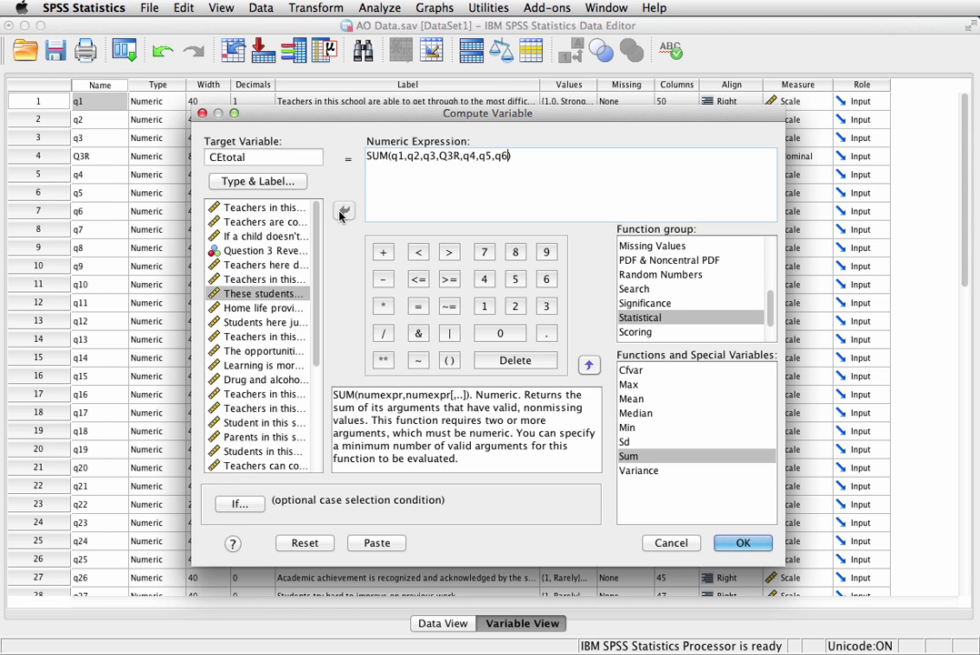
{"action": "type", "text": ","}
{"action": "left_click", "coordinate": [245, 309]}
{"action": "left_click", "coordinate": [344, 212]}
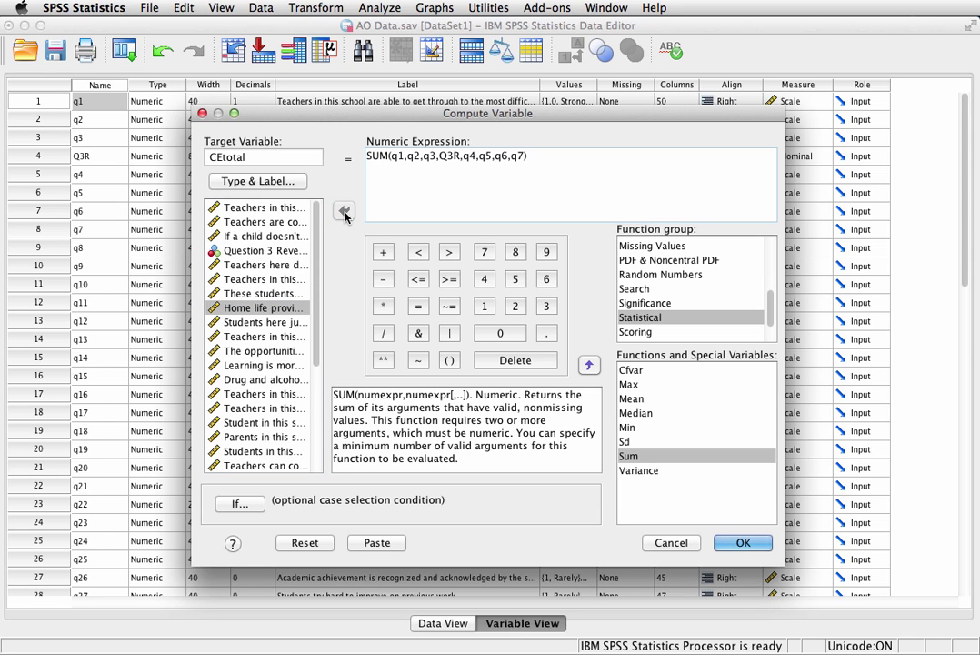
{"action": "type", "text": ","}
{"action": "left_click", "coordinate": [259, 322]}
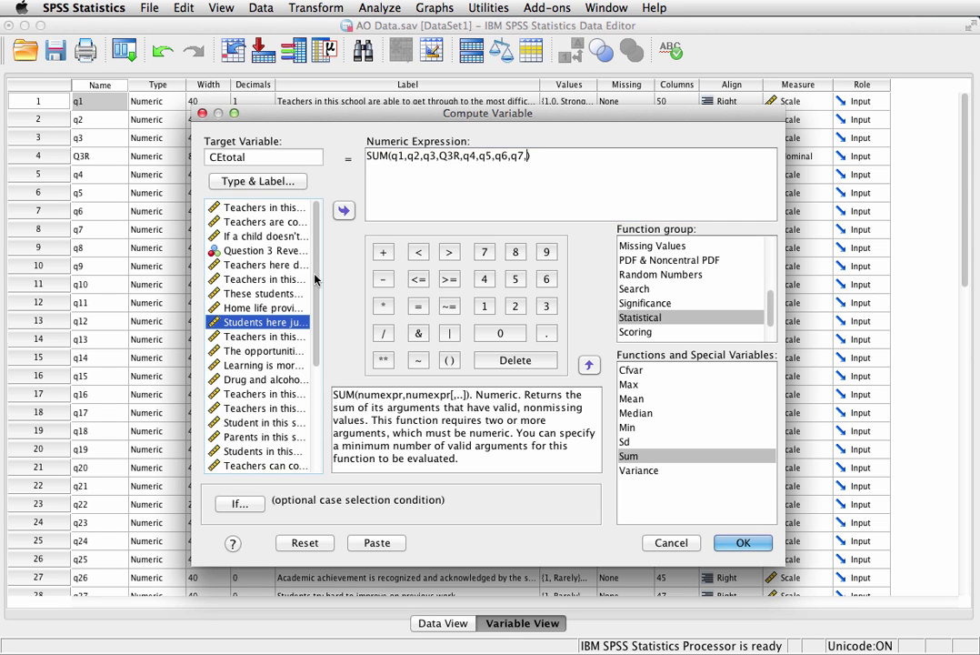
{"action": "left_click", "coordinate": [344, 212]}
- Add q9 through q12 to complete the SUM expression
{"action": "type", "text": ","}
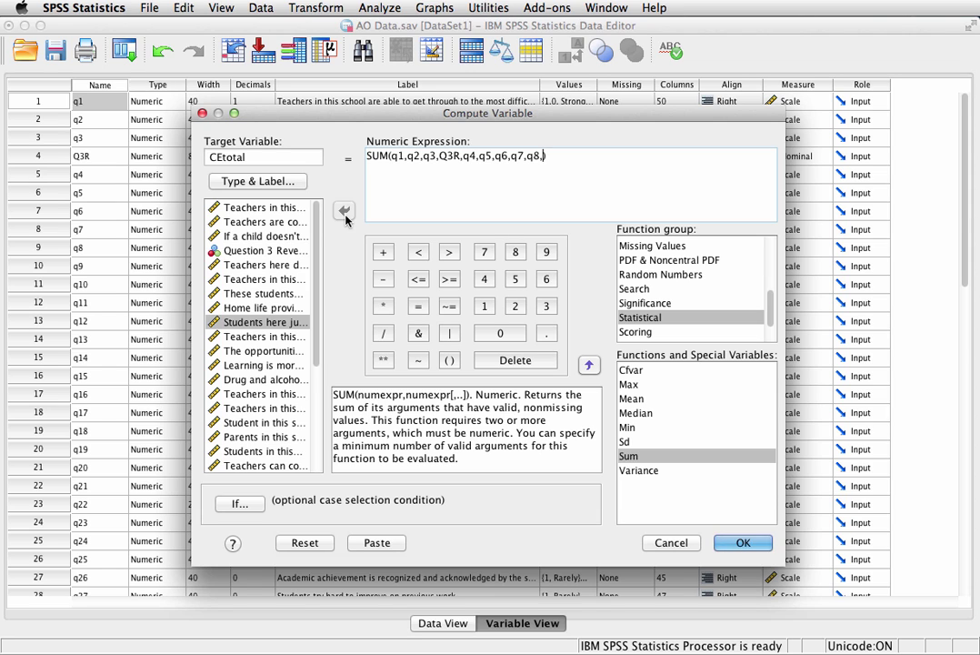
{"action": "left_click", "coordinate": [288, 337]}
{"action": "left_click", "coordinate": [344, 212]}
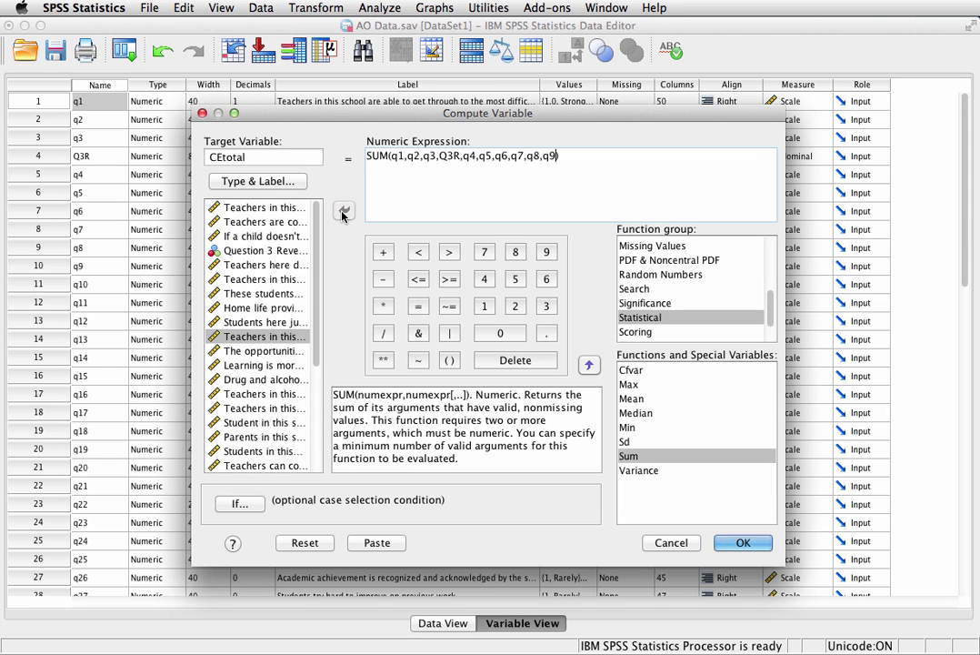
{"action": "type", "text": ","}
{"action": "left_click", "coordinate": [263, 351]}
{"action": "left_click", "coordinate": [344, 211]}
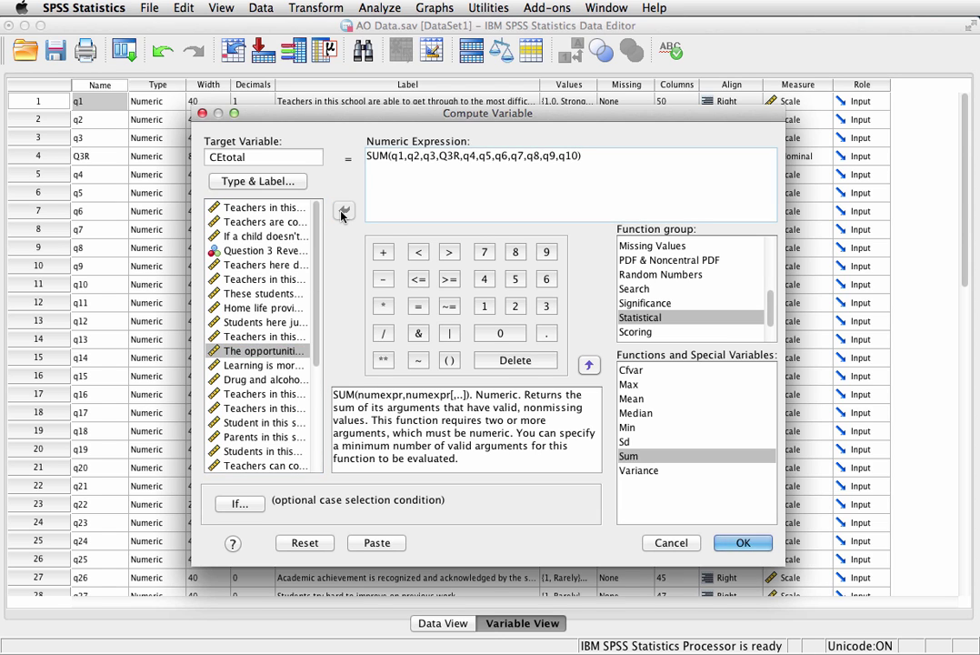
{"action": "type", "text": ","}
{"action": "left_click", "coordinate": [263, 365]}
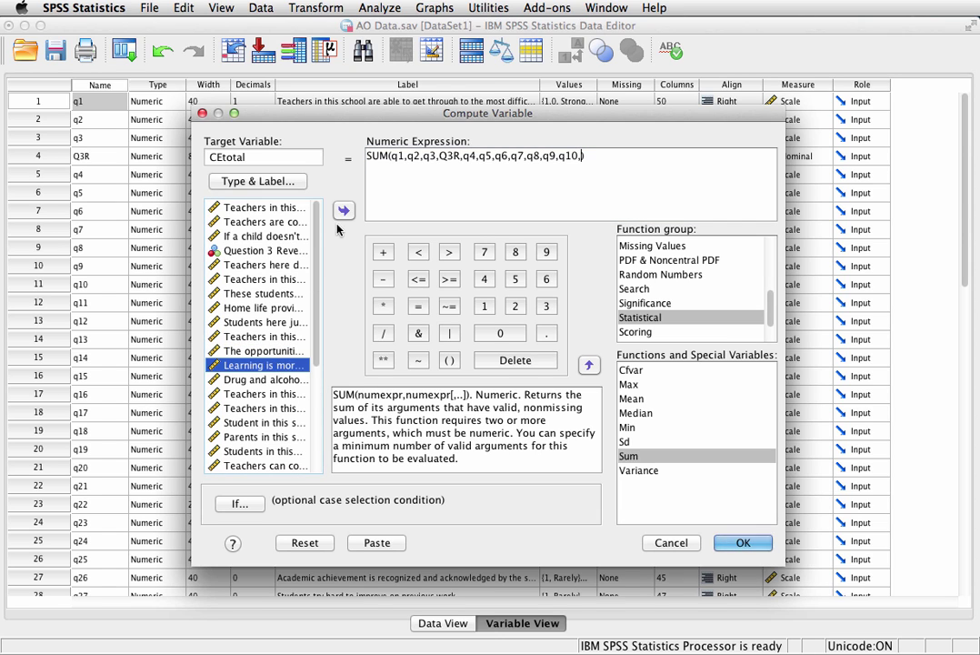
{"action": "left_click", "coordinate": [344, 211]}
{"action": "type", "text": ","}
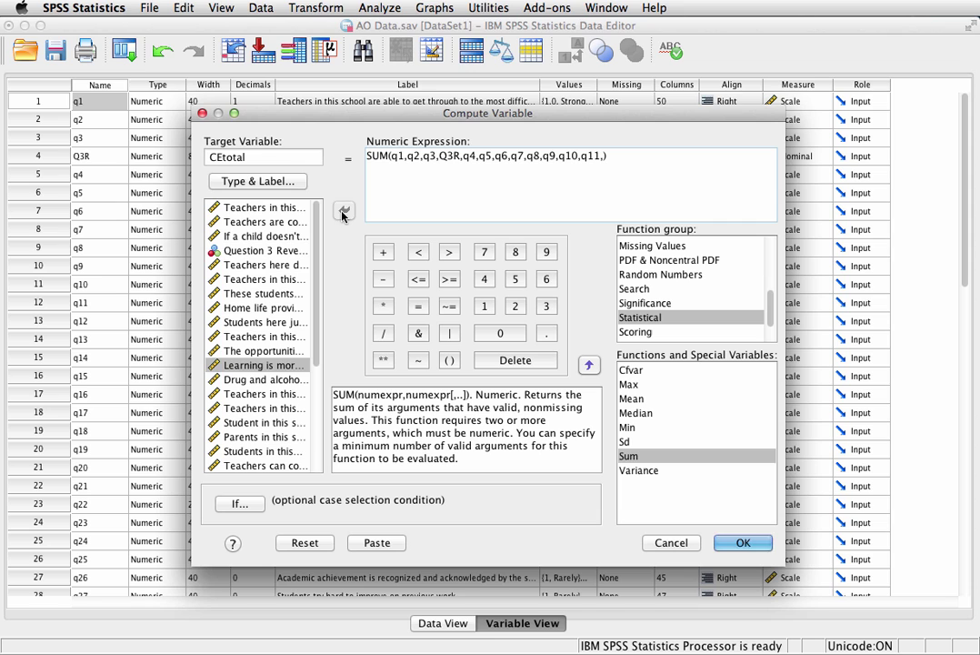
{"action": "left_click", "coordinate": [264, 379]}
{"action": "left_click", "coordinate": [343, 211]}
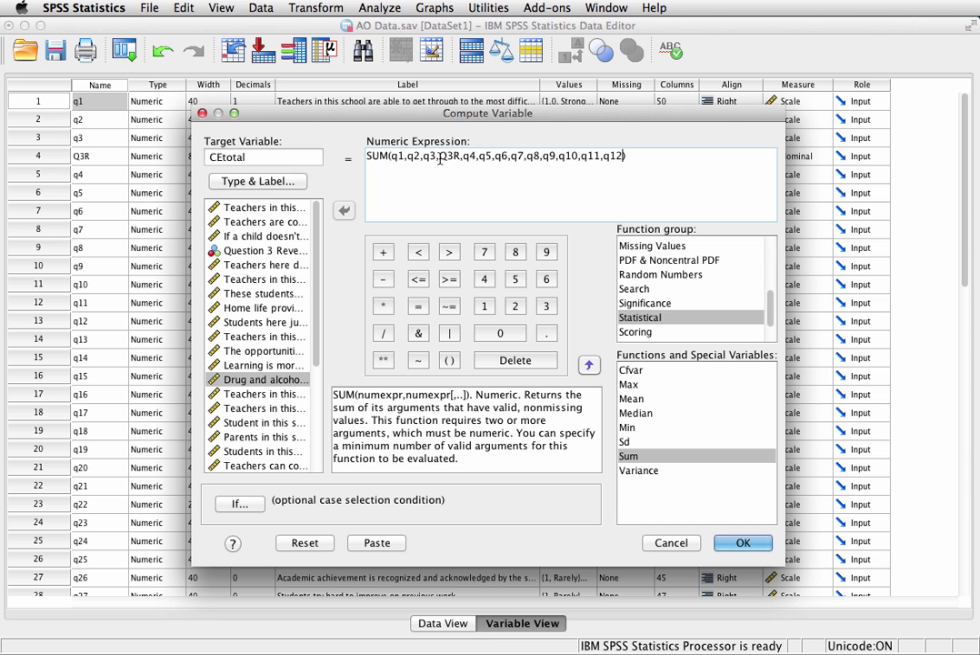
- Run COMPUTE CEtotal and bring the Data Editor window back to the front
{"action": "left_click", "coordinate": [743, 544]}
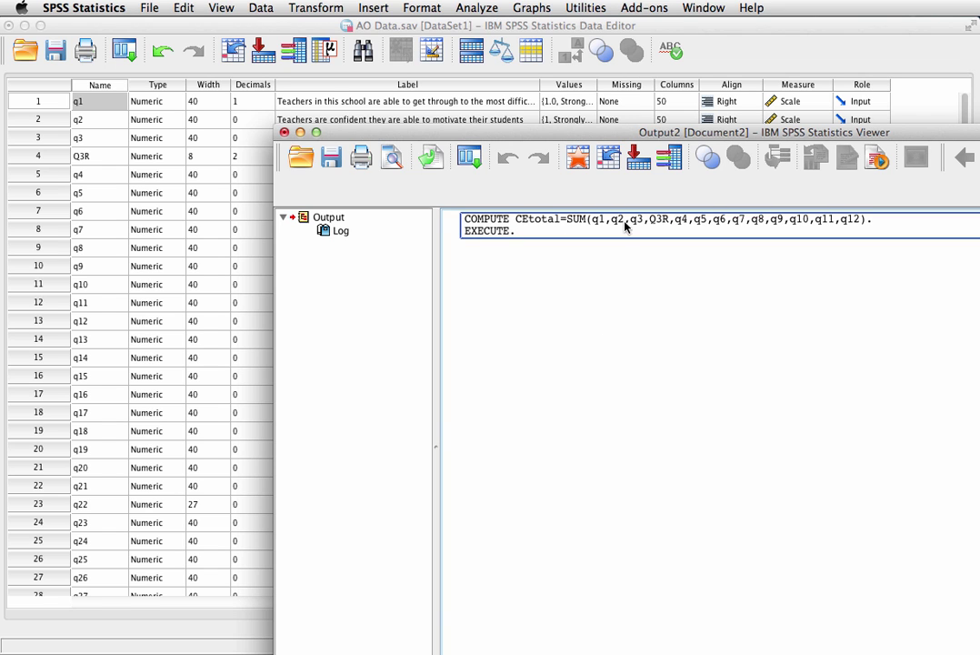
{"action": "left_click", "coordinate": [720, 346]}
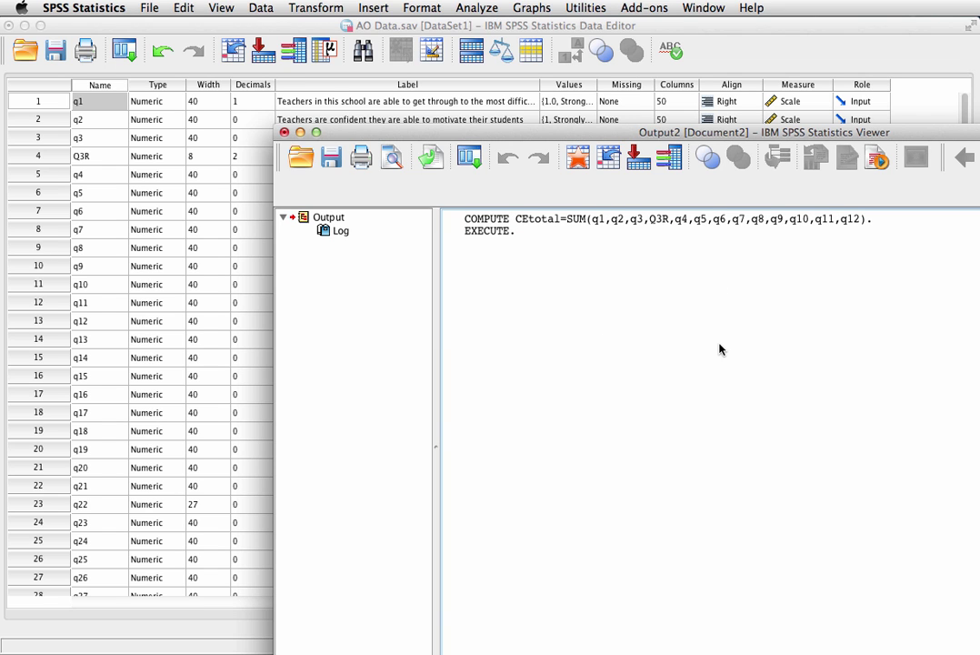
{"action": "left_click", "coordinate": [311, 30]}
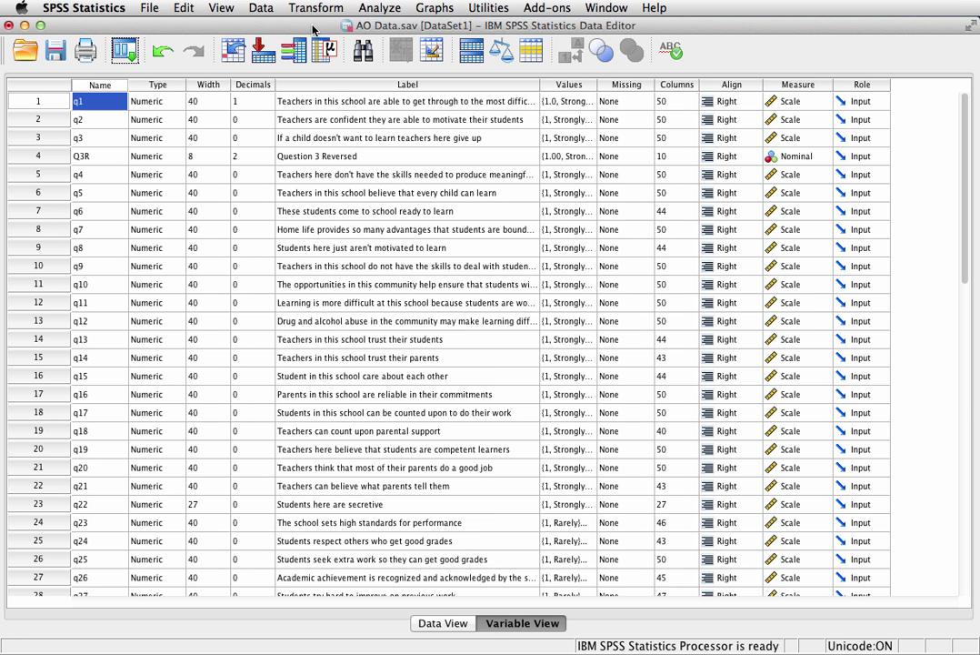
- Show case values in Data View and scroll to the CEtotal column after q30, adjusting its width
{"action": "left_click", "coordinate": [443, 623]}
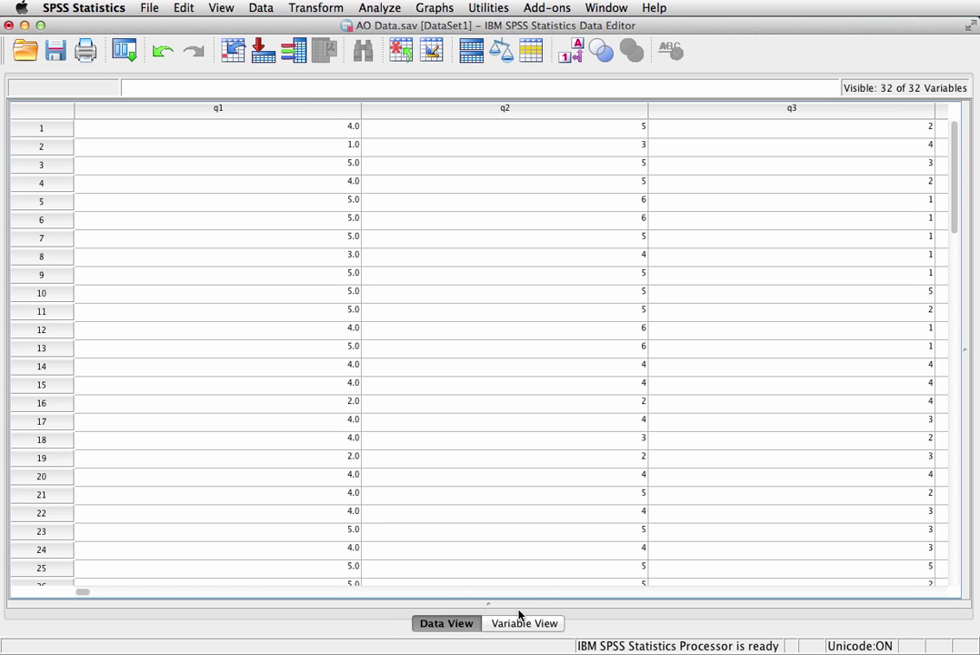
{"action": "left_click_drag", "start_coordinate": [80, 592], "coordinate": [878, 594]}
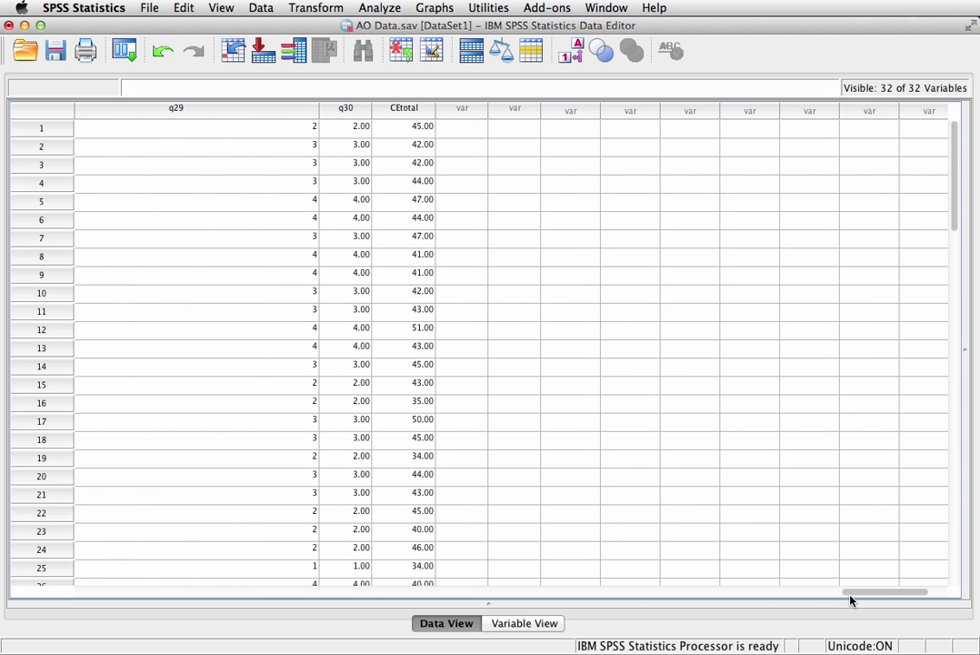
{"action": "left_click_drag", "start_coordinate": [434, 104], "coordinate": [440, 104]}
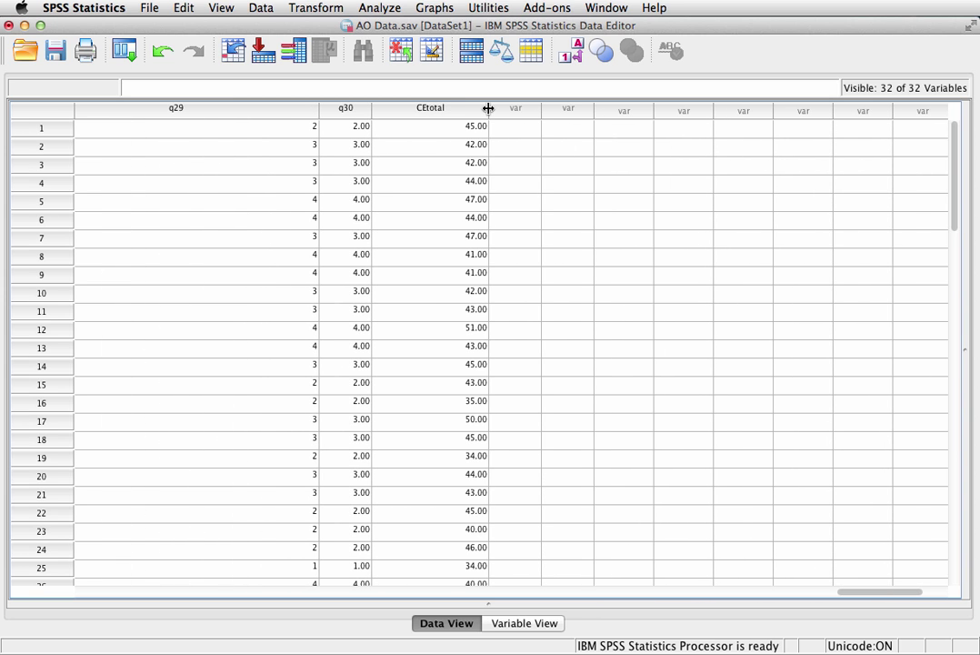
{"action": "left_click_drag", "start_coordinate": [488, 109], "coordinate": [486, 108]}
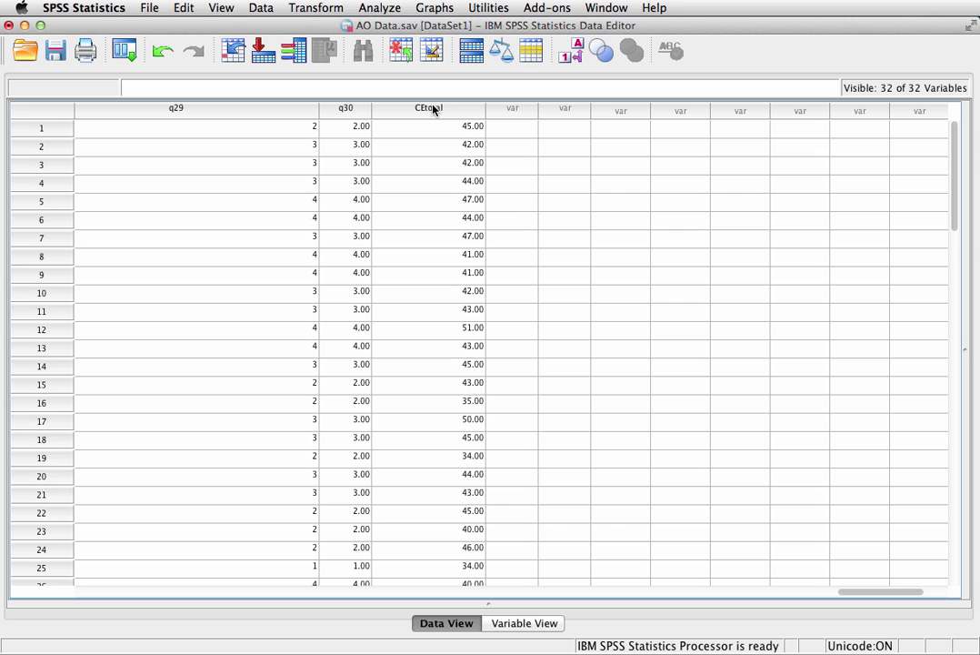